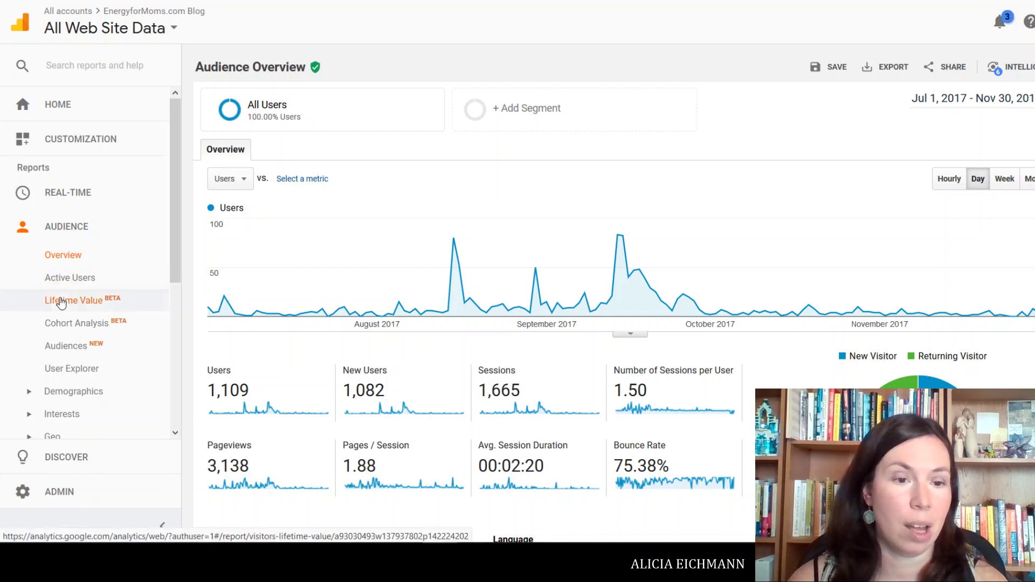
# - Open the New vs Returning report under Audience Behavior and view its user type table
pyautogui.scroll(-3, 61, 303)
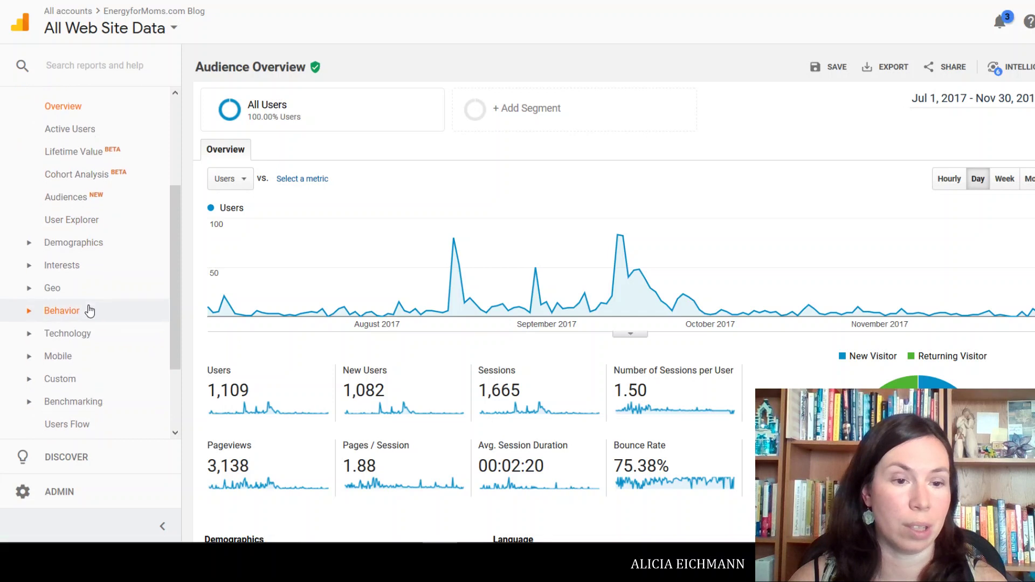
pyautogui.scroll(-2, 89, 311)
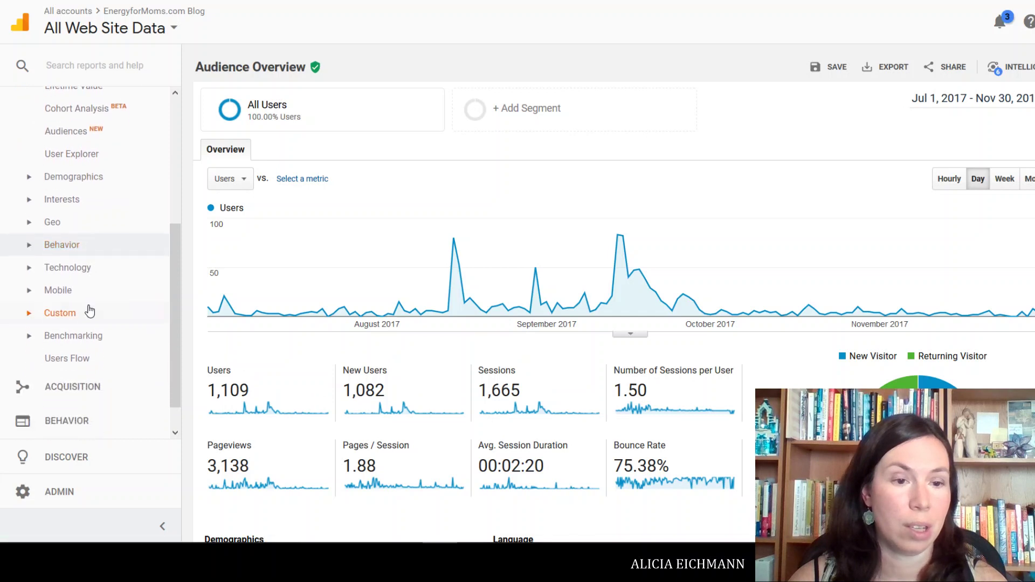
pyautogui.click(69, 246)
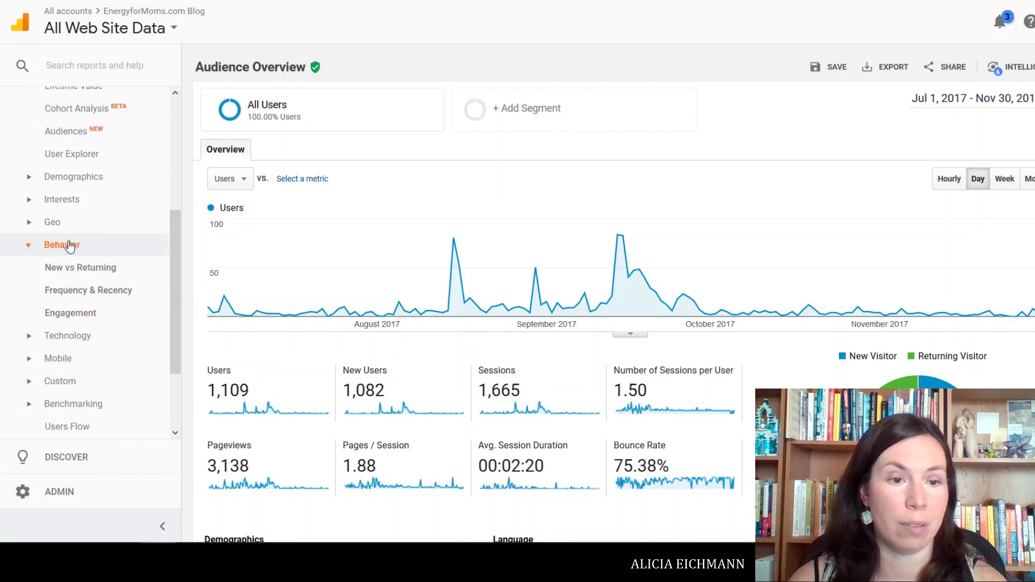
pyautogui.click(75, 269)
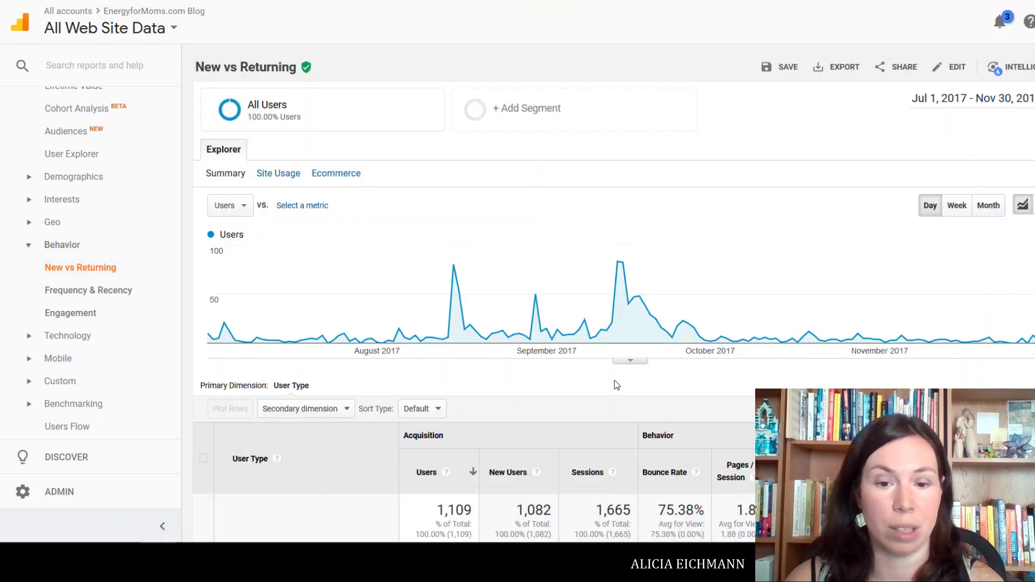
pyautogui.scroll(-3, 616, 385)
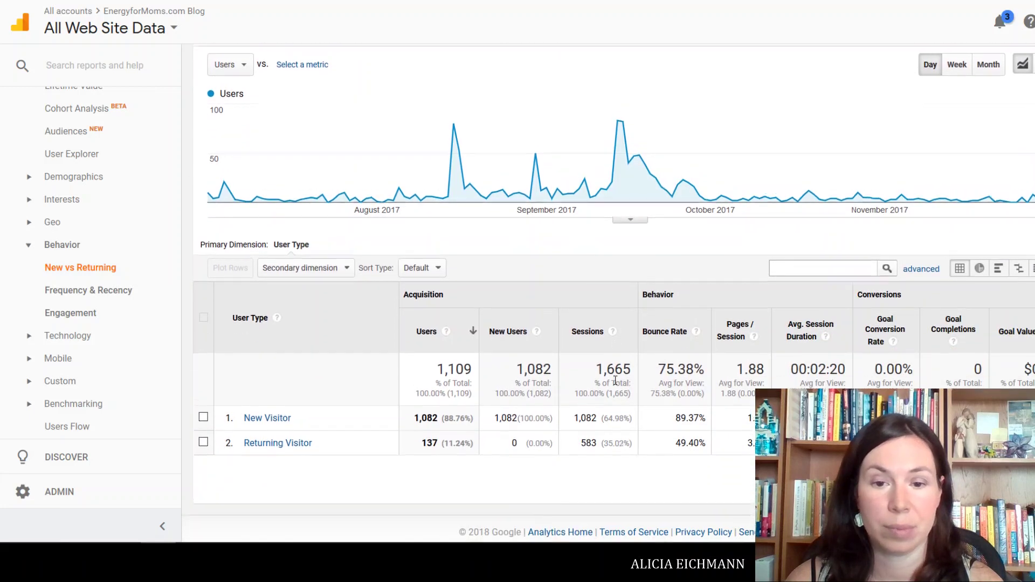
pyautogui.scroll(2, 615, 380)
pyautogui.scroll(-2, 615, 380)
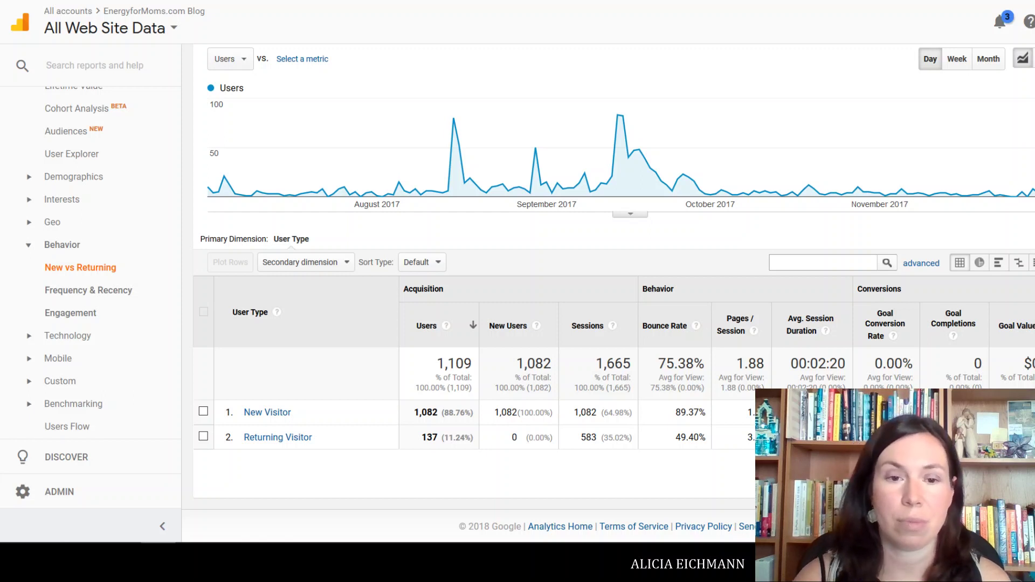
# - Add Destination Page as the secondary dimension of the user type table
pyautogui.click(328, 264)
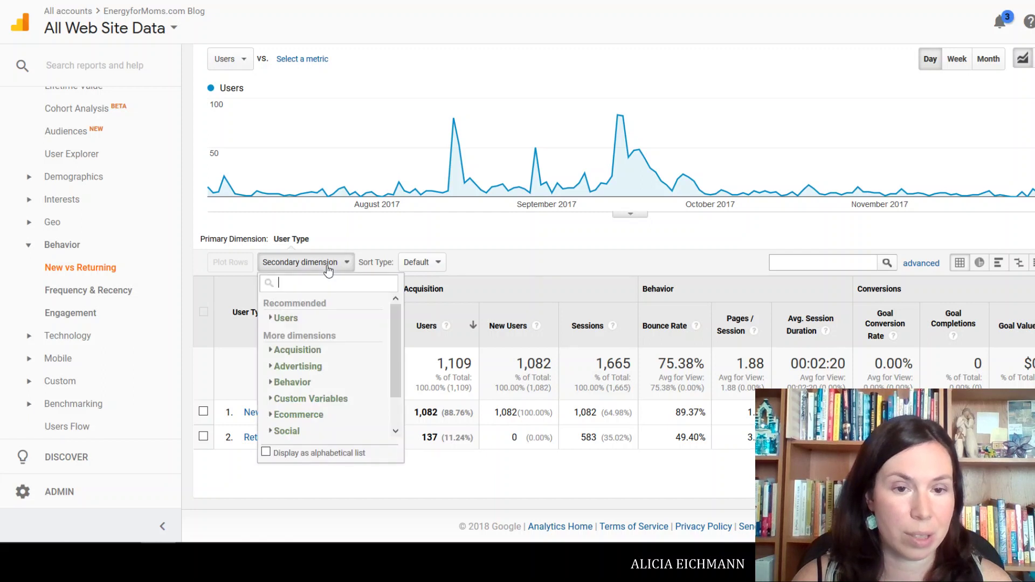
pyautogui.write('de')
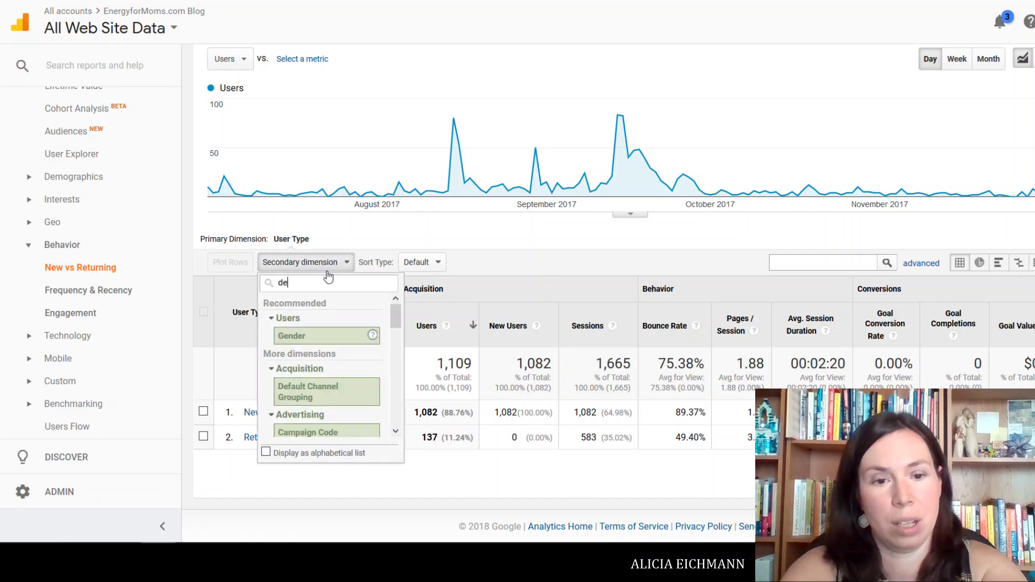
pyautogui.write('stin')
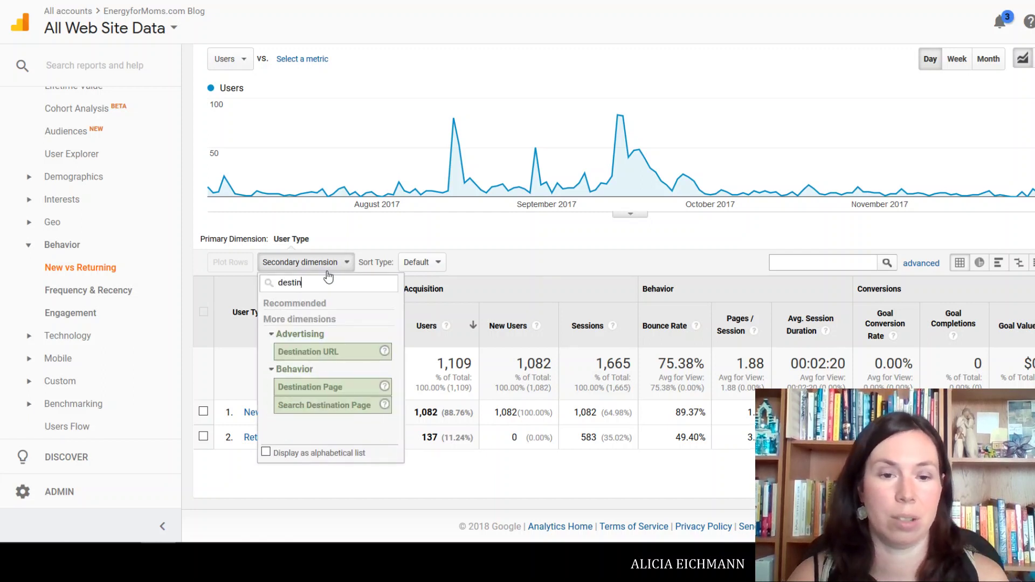
pyautogui.click(330, 386)
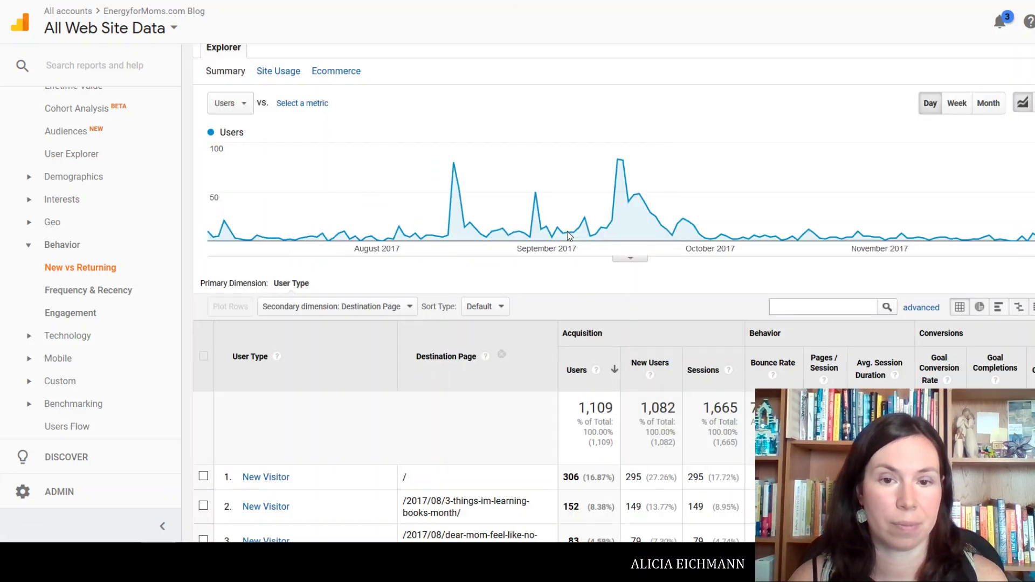
pyautogui.scroll(-3, 555, 276)
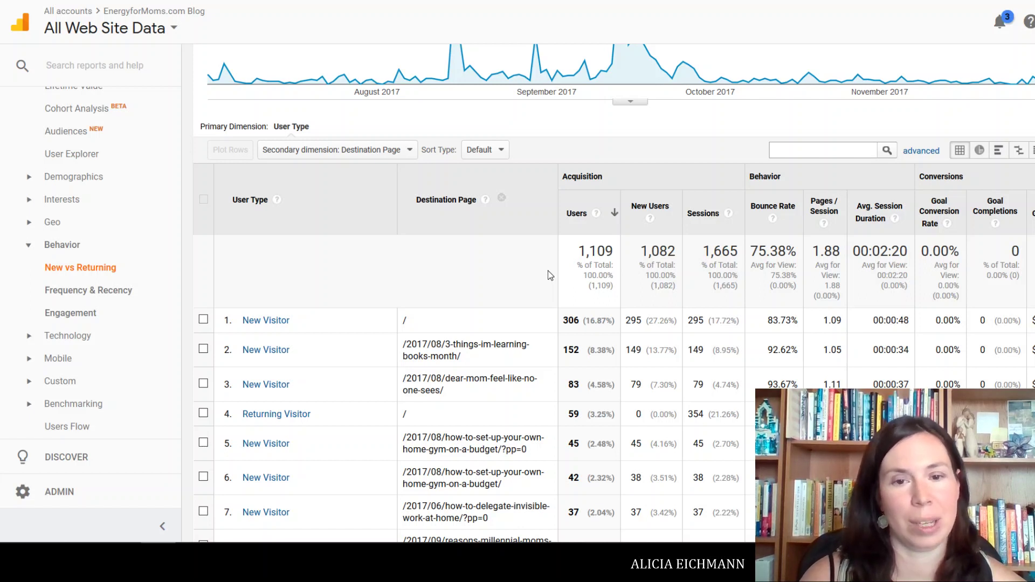
pyautogui.scroll(3, 550, 276)
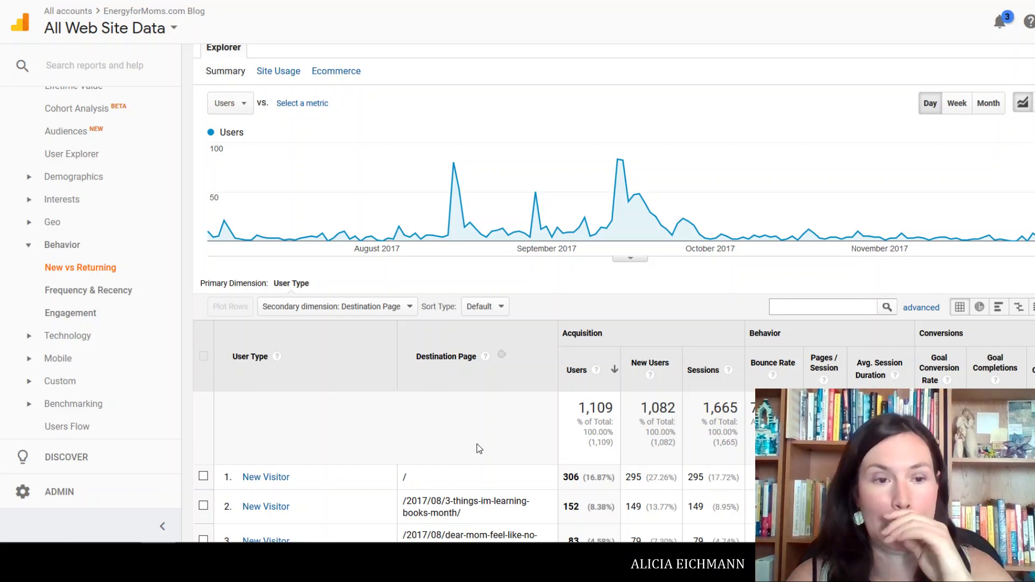
pyautogui.scroll(5, 97, 208)
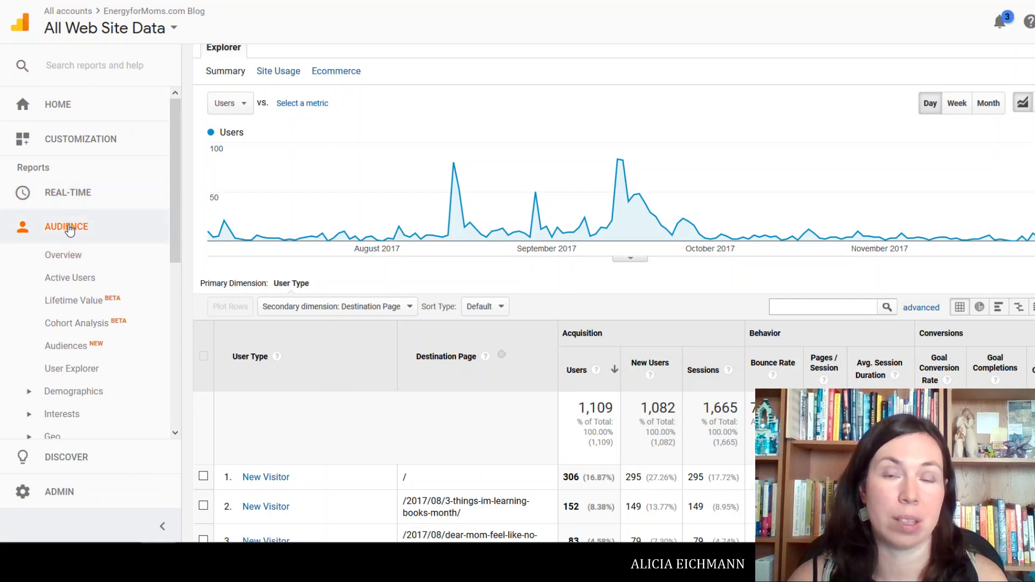
pyautogui.scroll(-3, 69, 229)
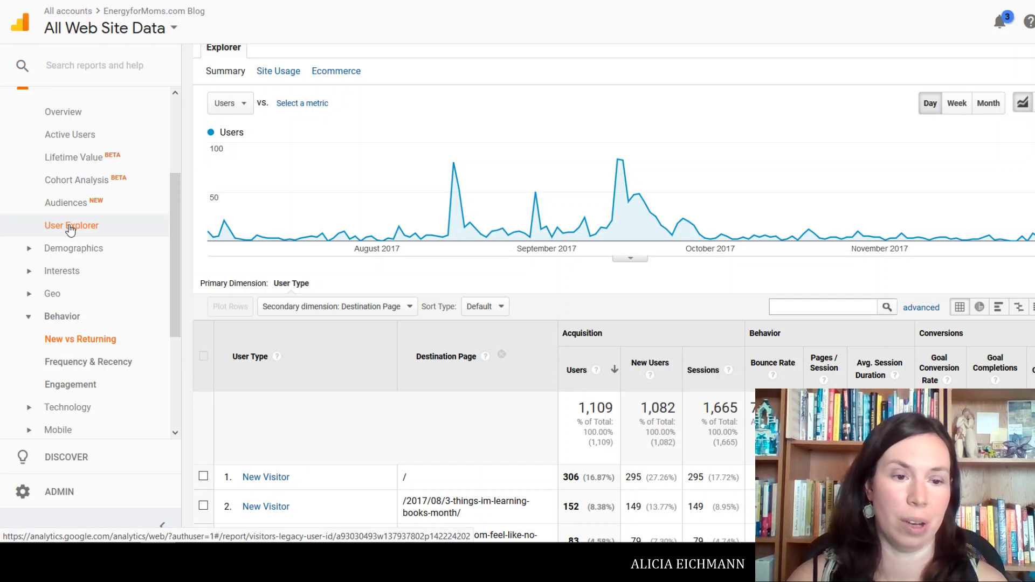
pyautogui.scroll(-3, 70, 230)
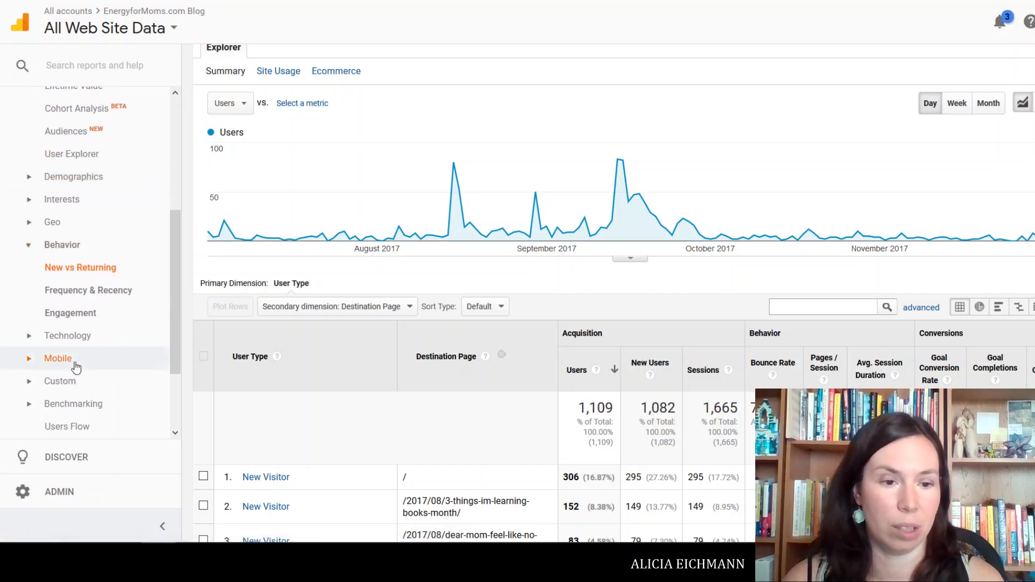
pyautogui.scroll(-3, 76, 367)
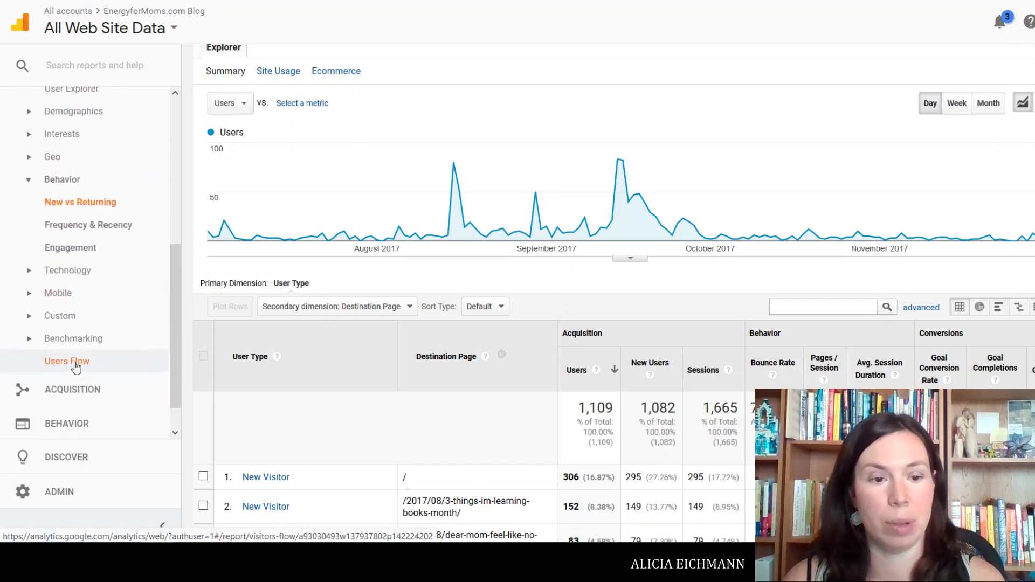
pyautogui.scroll(-1, 75, 388)
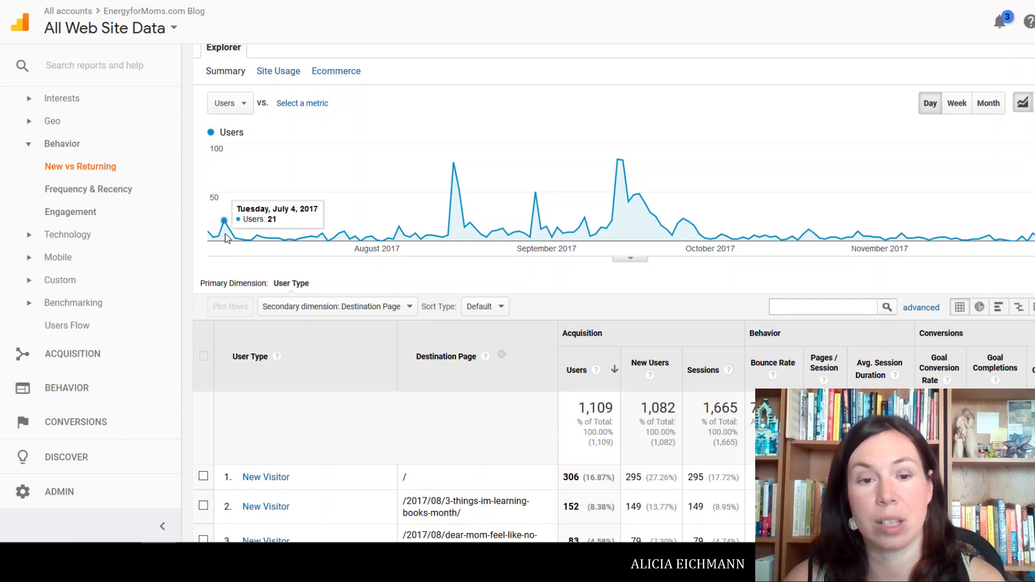
# - Show 50 rows in the New vs Returning table and look through the listed destination pages
pyautogui.scroll(-4, 465, 406)
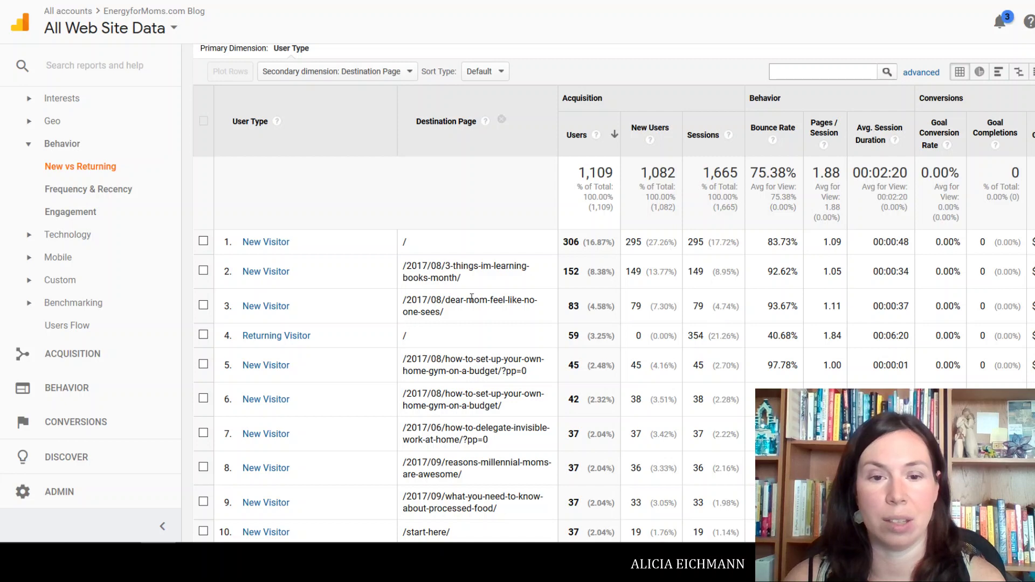
pyautogui.scroll(-2, 462, 418)
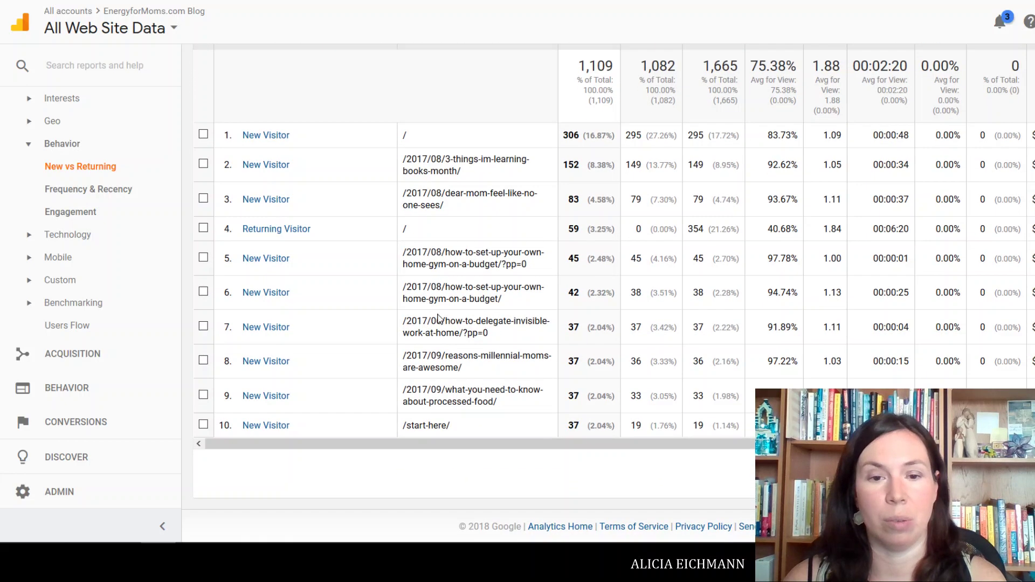
pyautogui.click(898, 463)
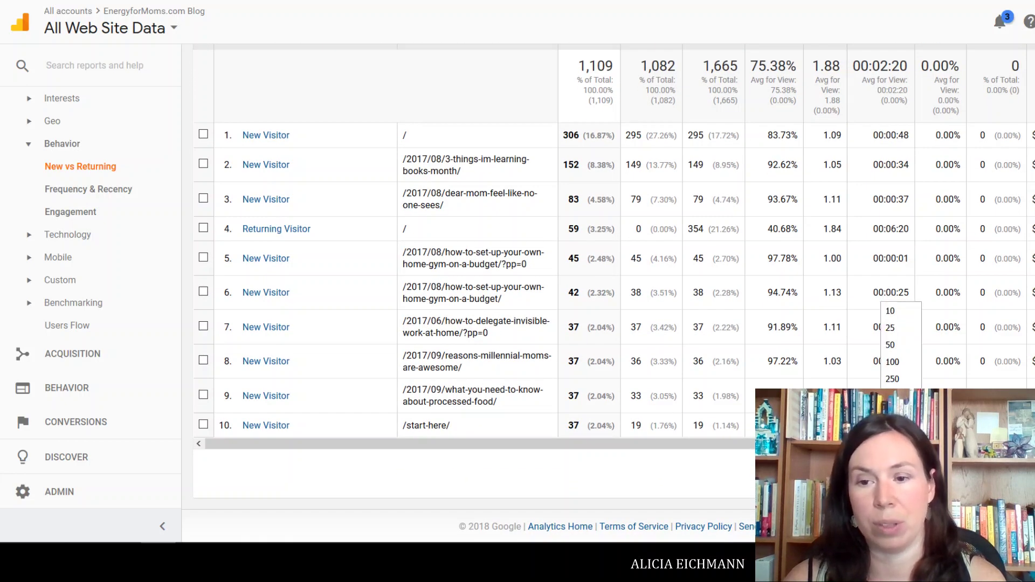
pyautogui.click(888, 345)
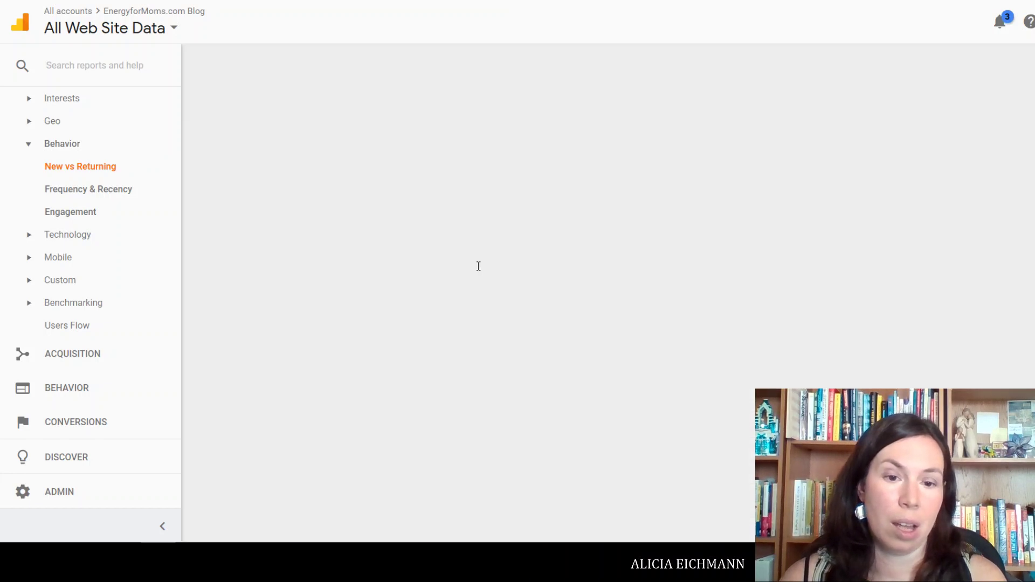
pyautogui.scroll(-2, 479, 265)
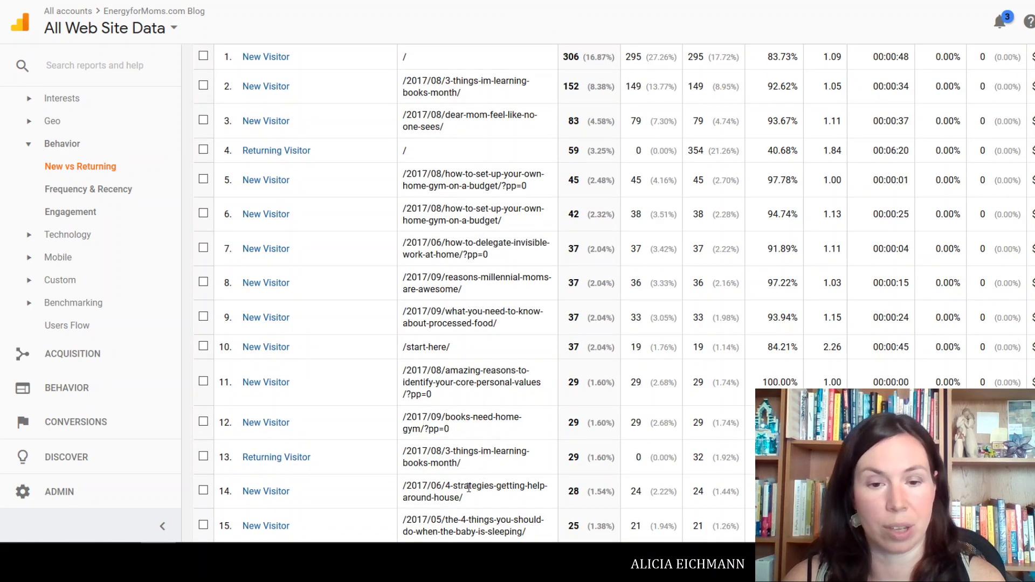
pyautogui.scroll(4, 476, 412)
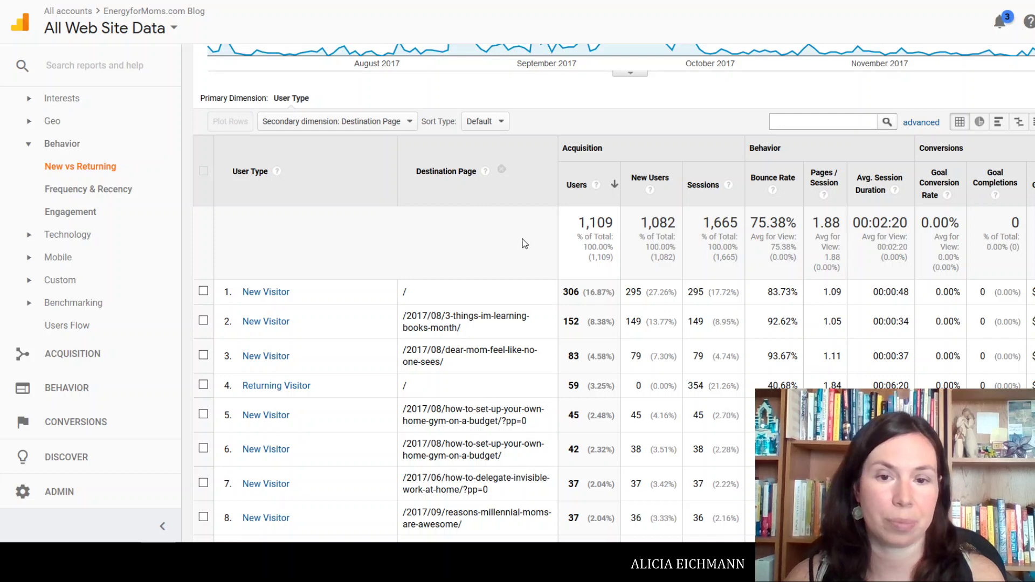
pyautogui.scroll(-3, 521, 242)
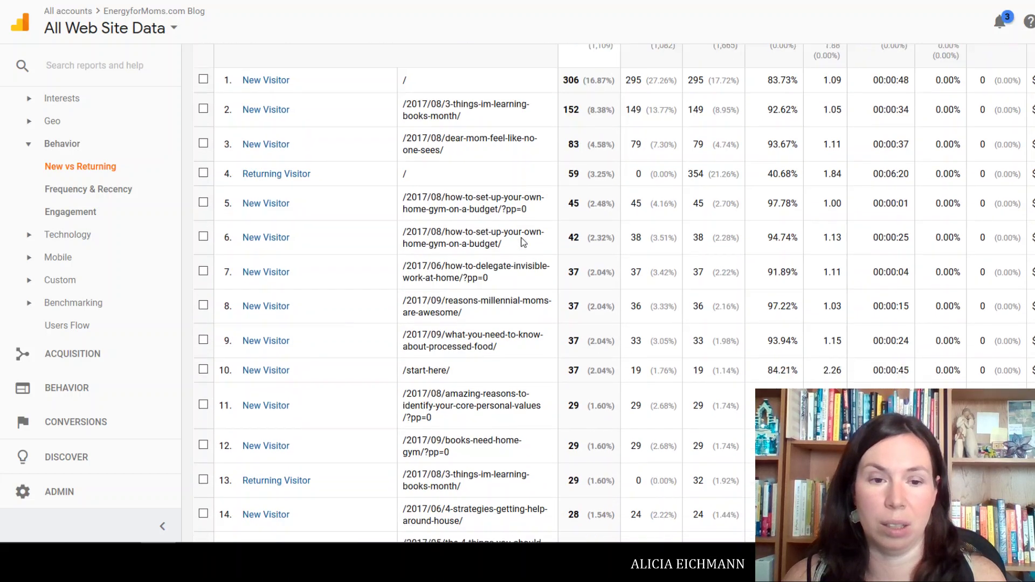
# - Switch the New vs Returning table to the comparison view and look through all its destination page rows
pyautogui.scroll(5, 521, 243)
pyautogui.scroll(3, 521, 238)
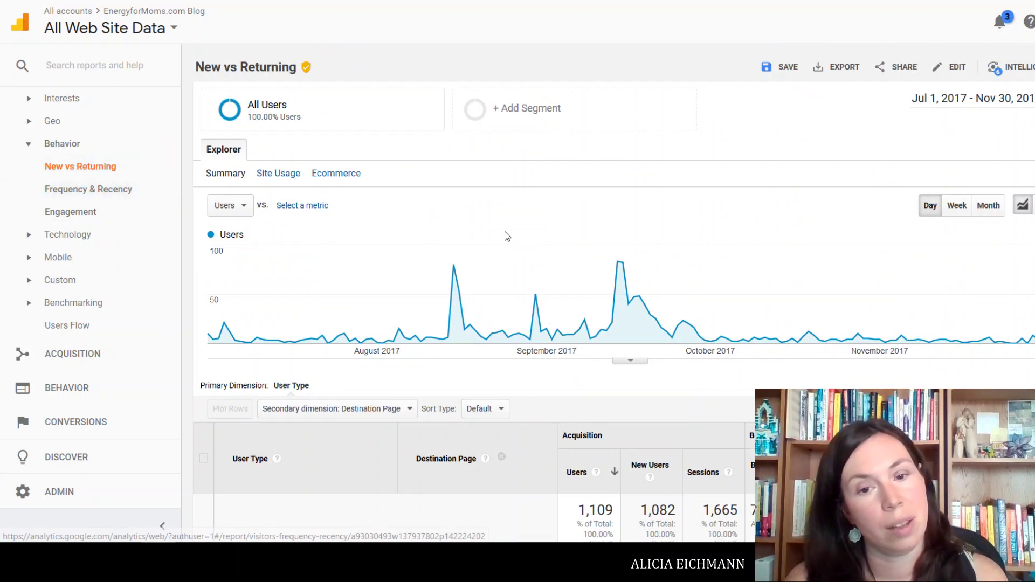
pyautogui.scroll(-2, 539, 233)
pyautogui.scroll(-1, 567, 234)
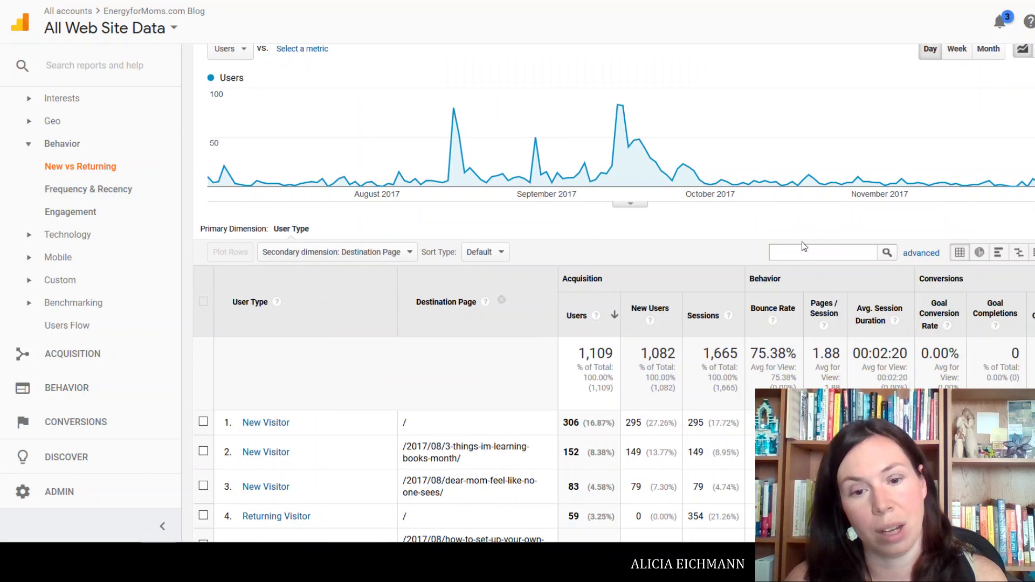
pyautogui.click(1017, 252)
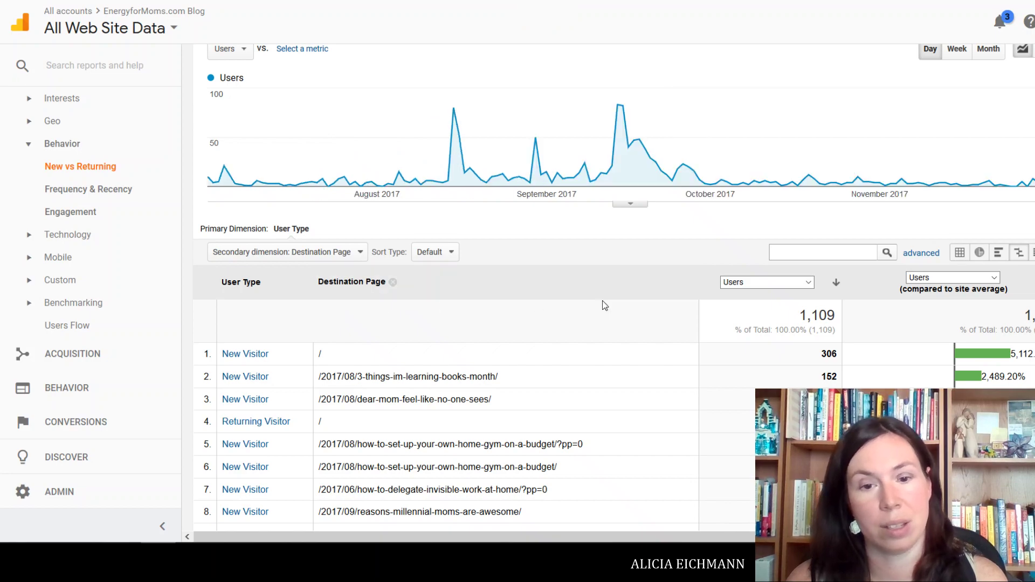
pyautogui.scroll(-10, 603, 302)
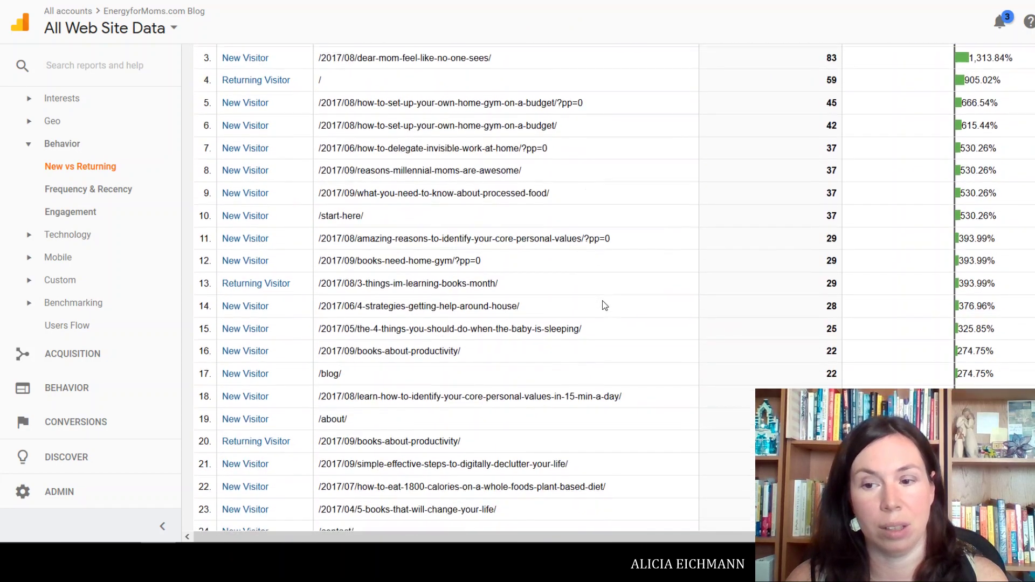
pyautogui.scroll(-8, 602, 302)
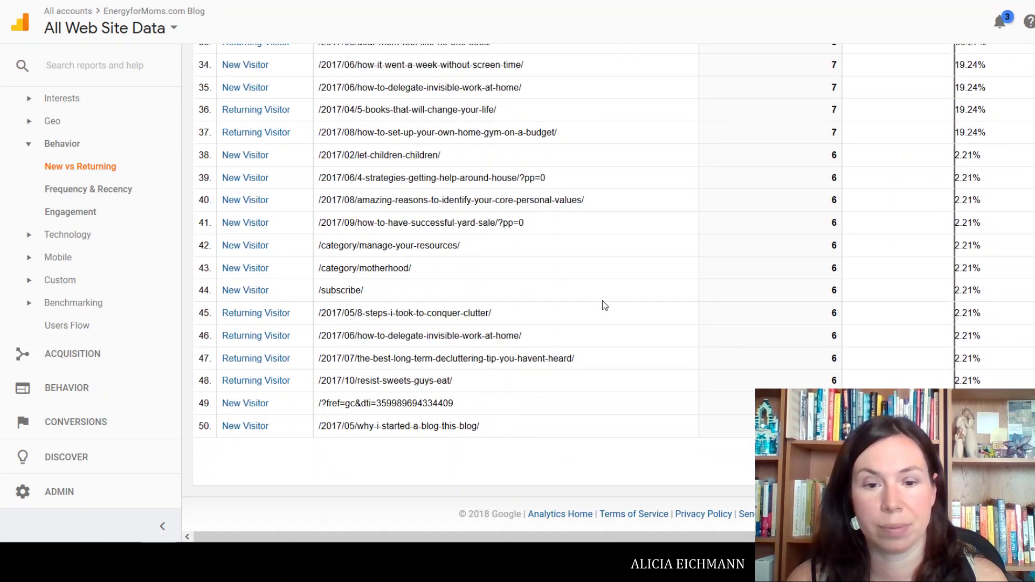
pyautogui.scroll(18, 608, 309)
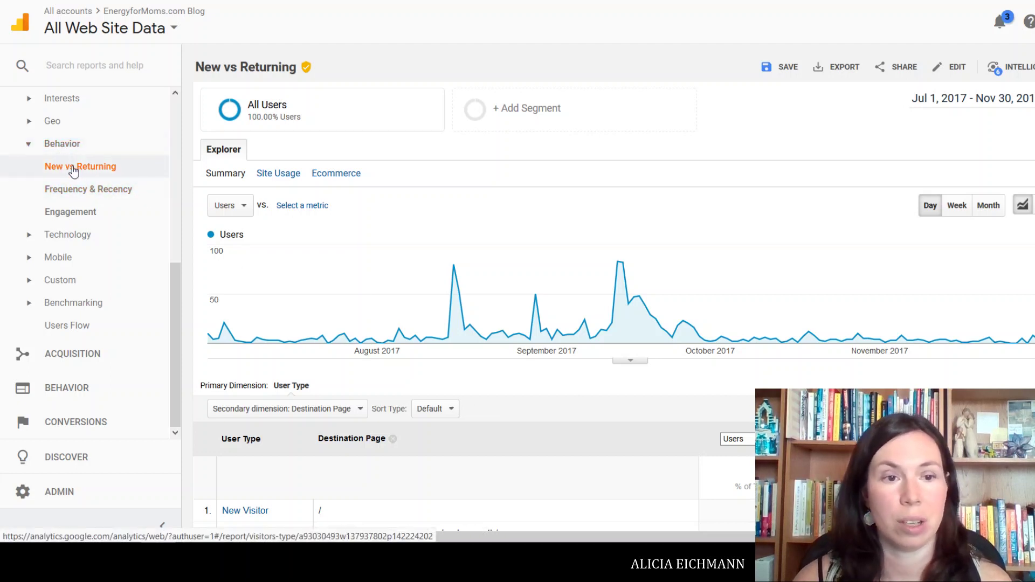
# - Review the session counts in the Frequency & Recency report and the session durations in the Engagement report
pyautogui.click(79, 190)
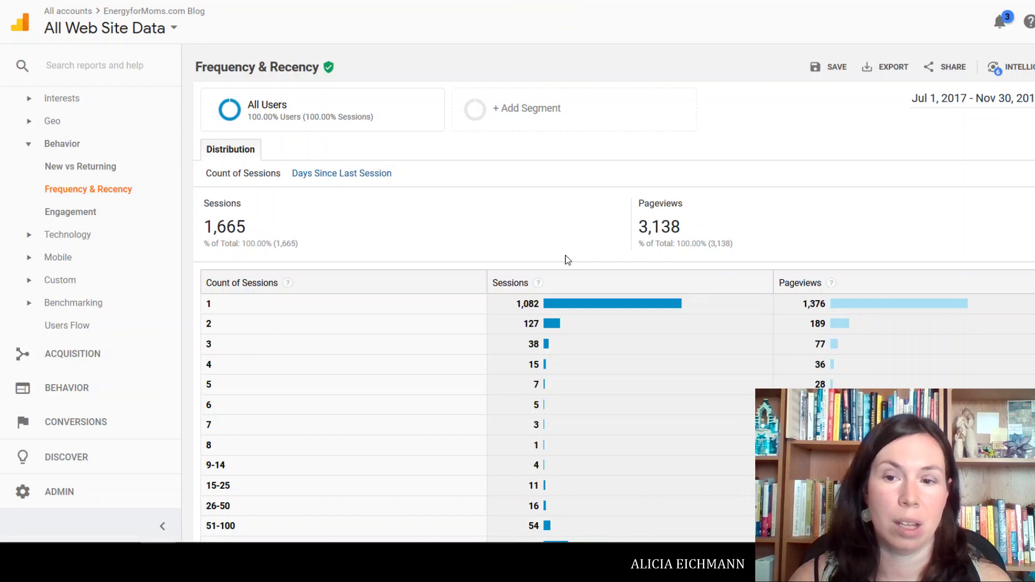
pyautogui.scroll(-3, 568, 260)
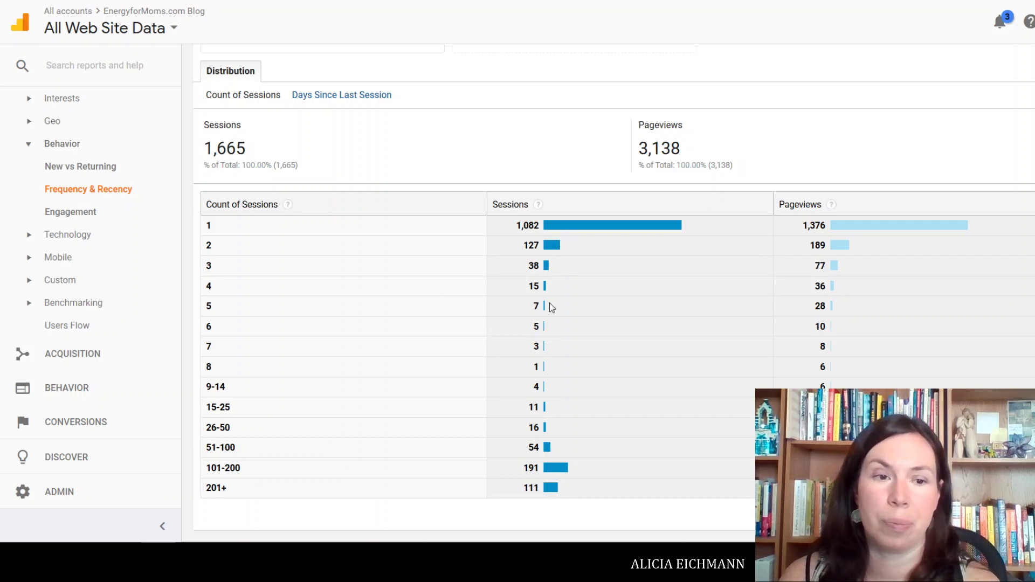
pyautogui.click(66, 215)
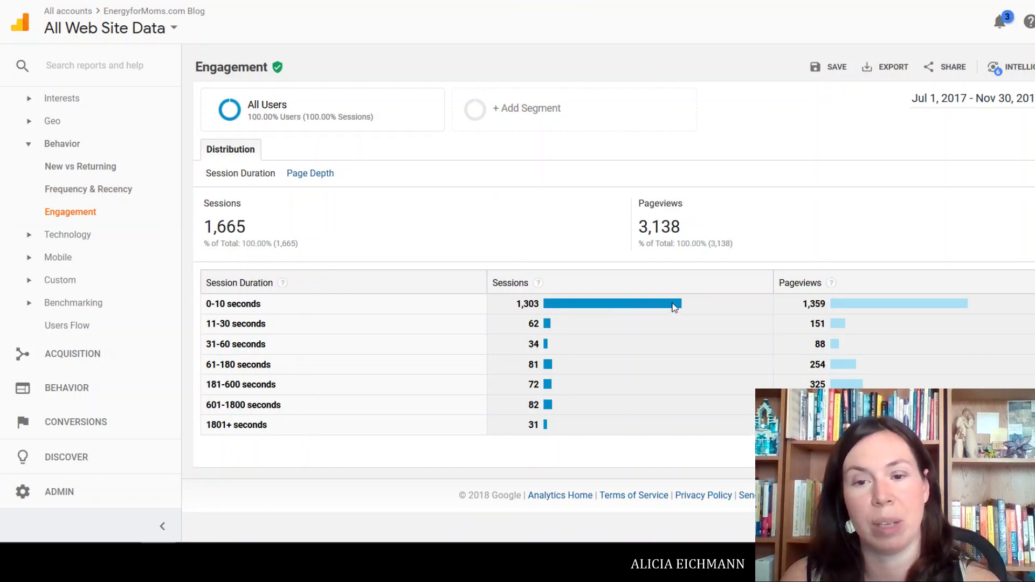
pyautogui.moveTo(552, 307)
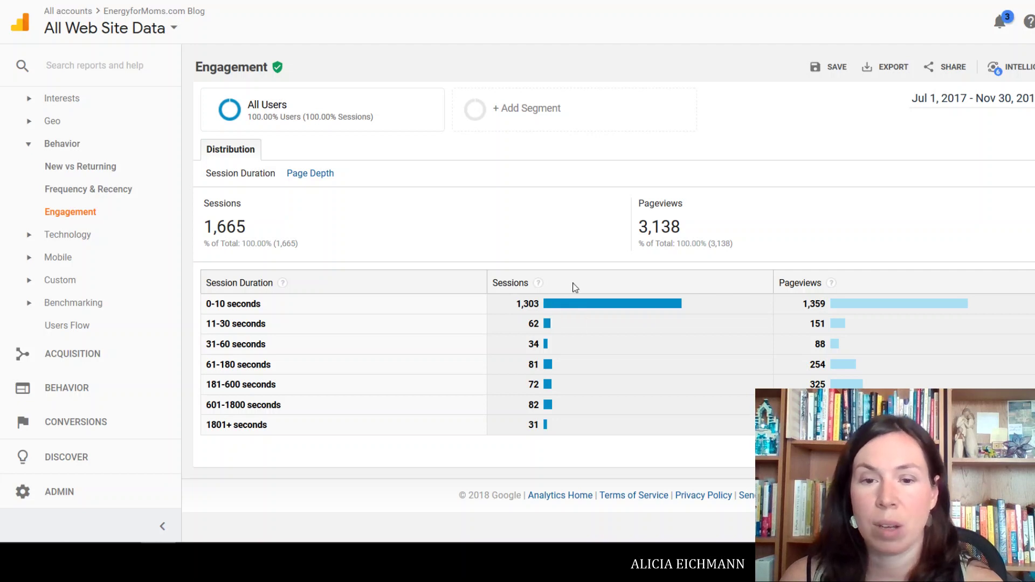